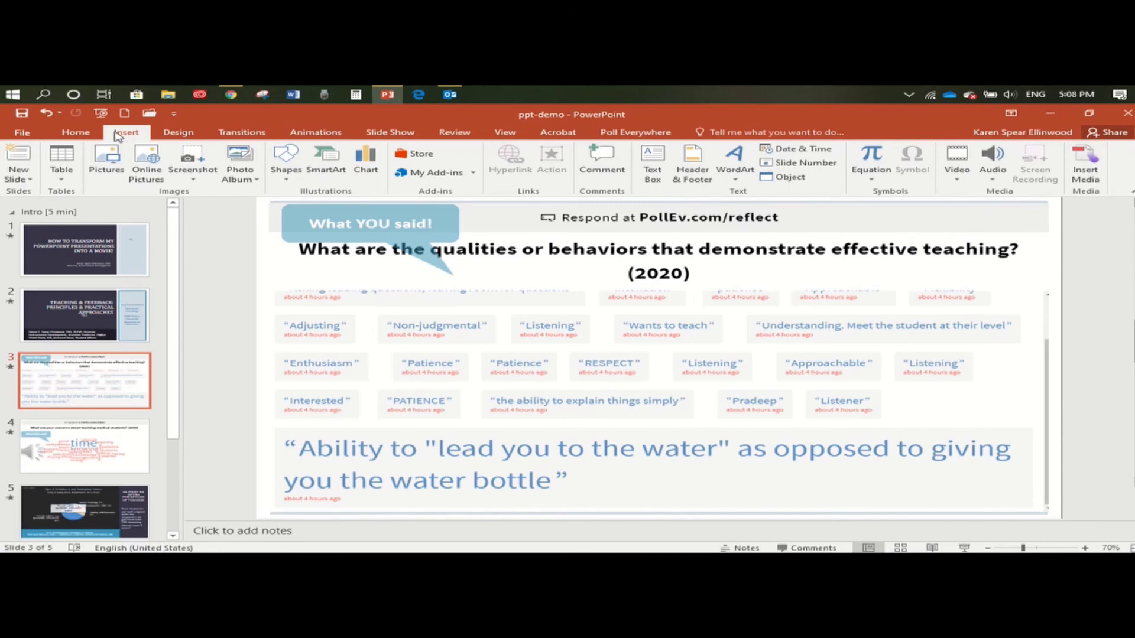
Start a new audio recording from Insert > Audio and name it 'slide3'.
{"action": "left_click", "coordinate": [1006, 169]}
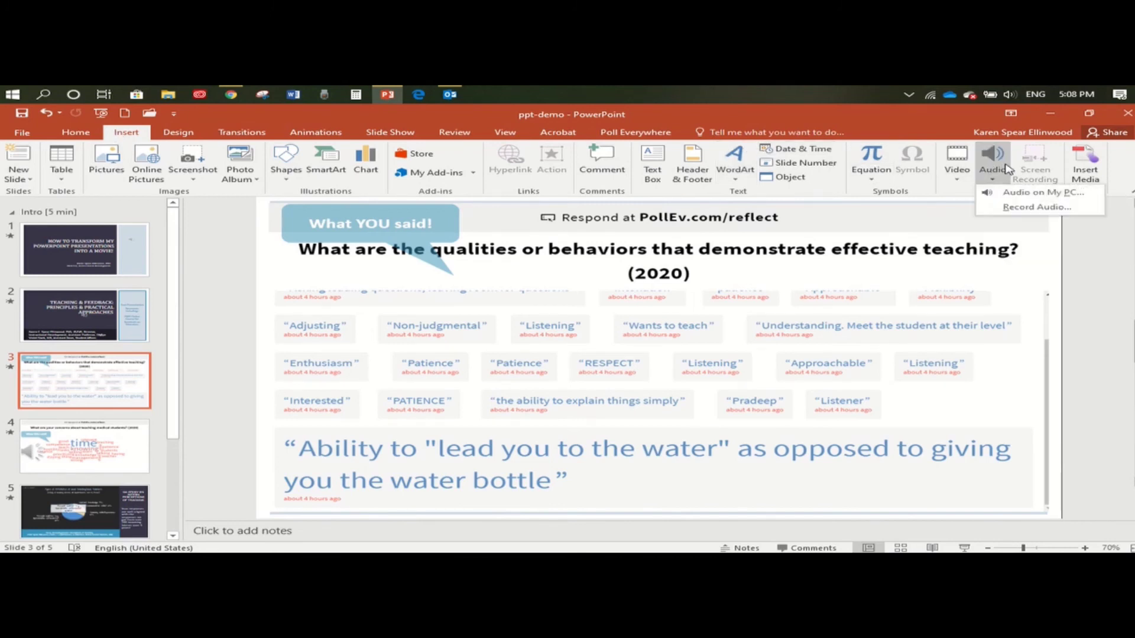
{"action": "left_click", "coordinate": [1010, 208]}
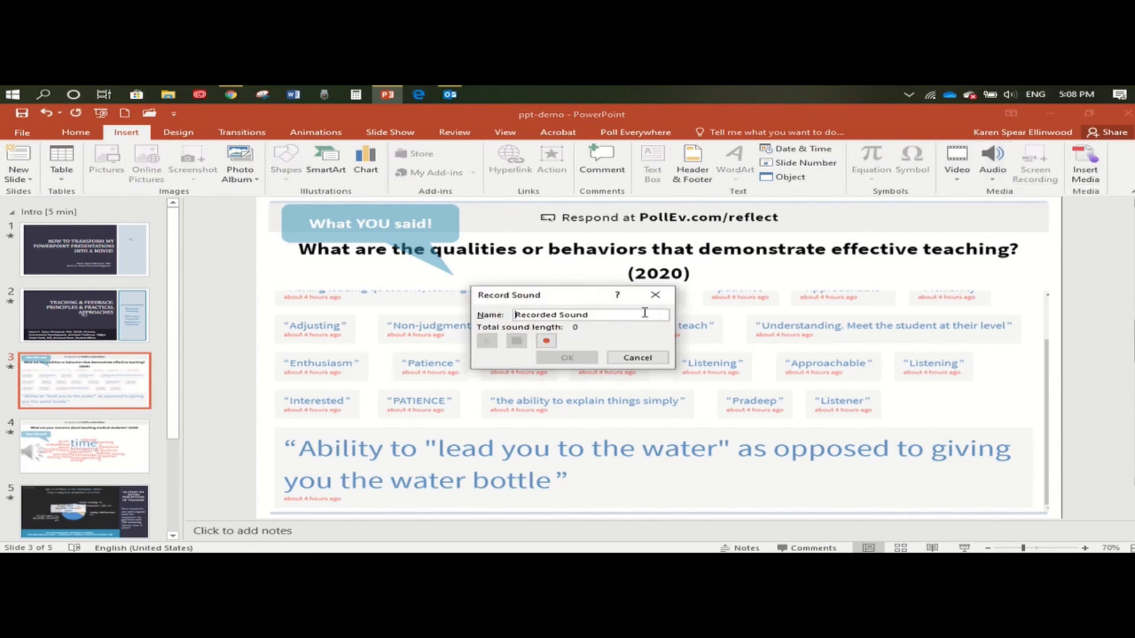
{"action": "key", "text": "BackSpace"}
{"action": "key", "text": "BackSpace"}
{"action": "key", "text": "BackSpace"}
{"action": "key", "text": "BackSpace"}
{"action": "key", "text": "BackSpace"}
{"action": "key", "text": "BackSpace"}
{"action": "key", "text": "BackSpace"}
{"action": "key", "text": "BackSpace"}
{"action": "key", "text": "BackSpace"}
{"action": "key", "text": "BackSpace"}
{"action": "key", "text": "BackSpace"}
{"action": "key", "text": "BackSpace"}
{"action": "key", "text": "BackSpace"}
{"action": "key", "text": "BackSpace"}
{"action": "type", "text": "slide"}
{"action": "key", "text": "BackSpace"}
{"action": "key", "text": "BackSpace"}
{"action": "key", "text": "BackSpace"}
{"action": "key", "text": "BackSpace"}
{"action": "key", "text": "BackSpace"}
{"action": "type", "text": "slide3"}
Record about 21 seconds of narration and insert the clip on slide 3.
{"action": "left_click_drag", "start_coordinate": [557, 298], "coordinate": [260, 286]}
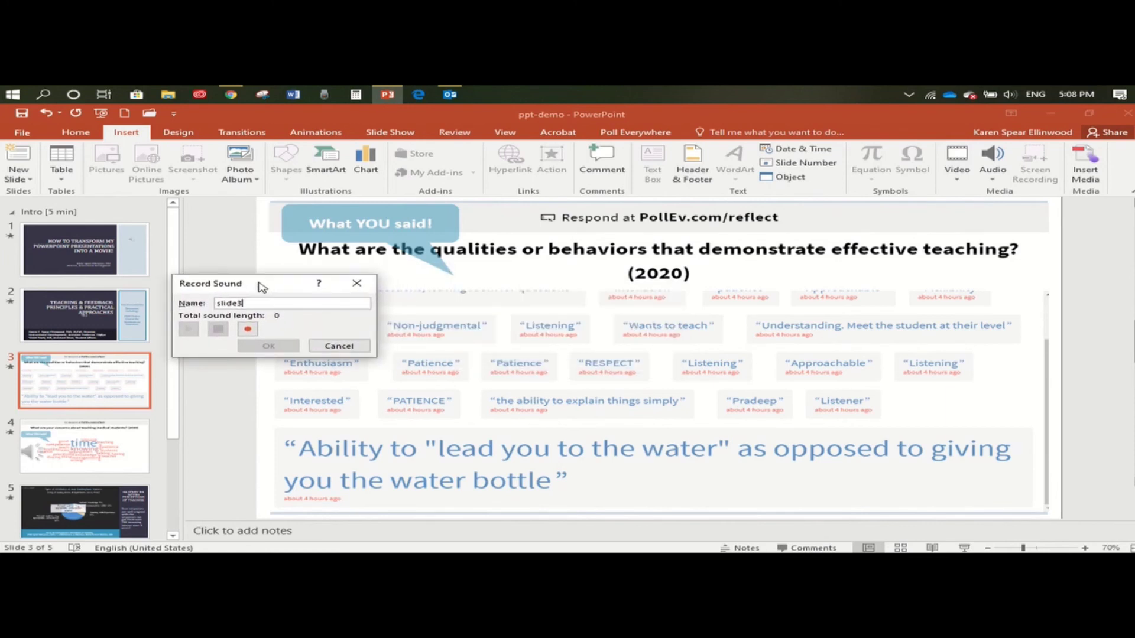
{"action": "left_click", "coordinate": [253, 330]}
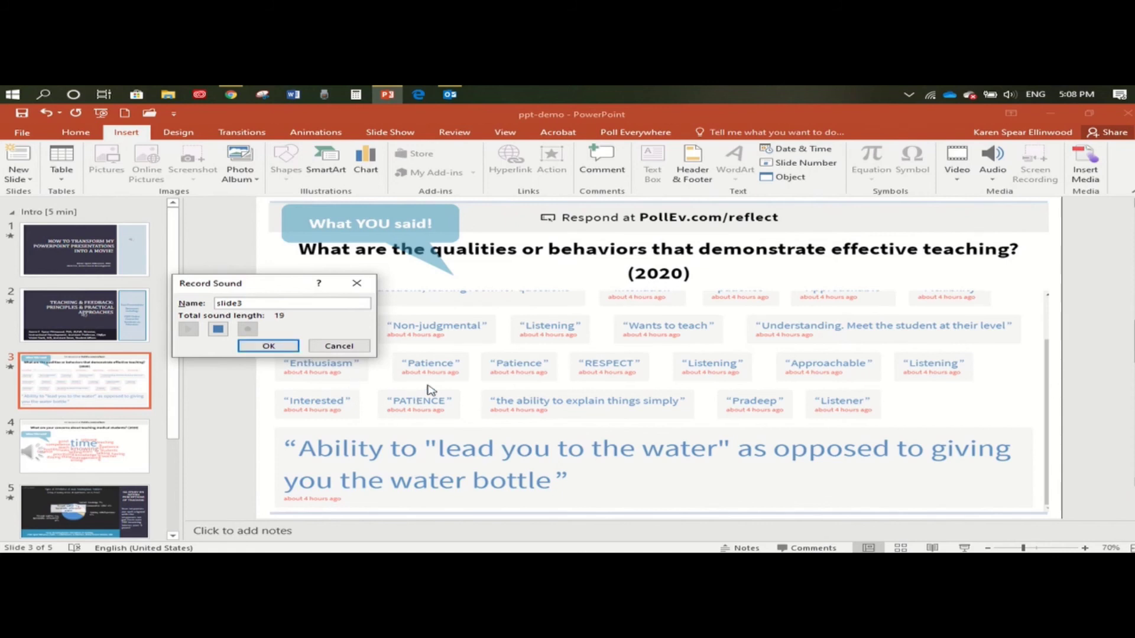
{"action": "left_click", "coordinate": [267, 346]}
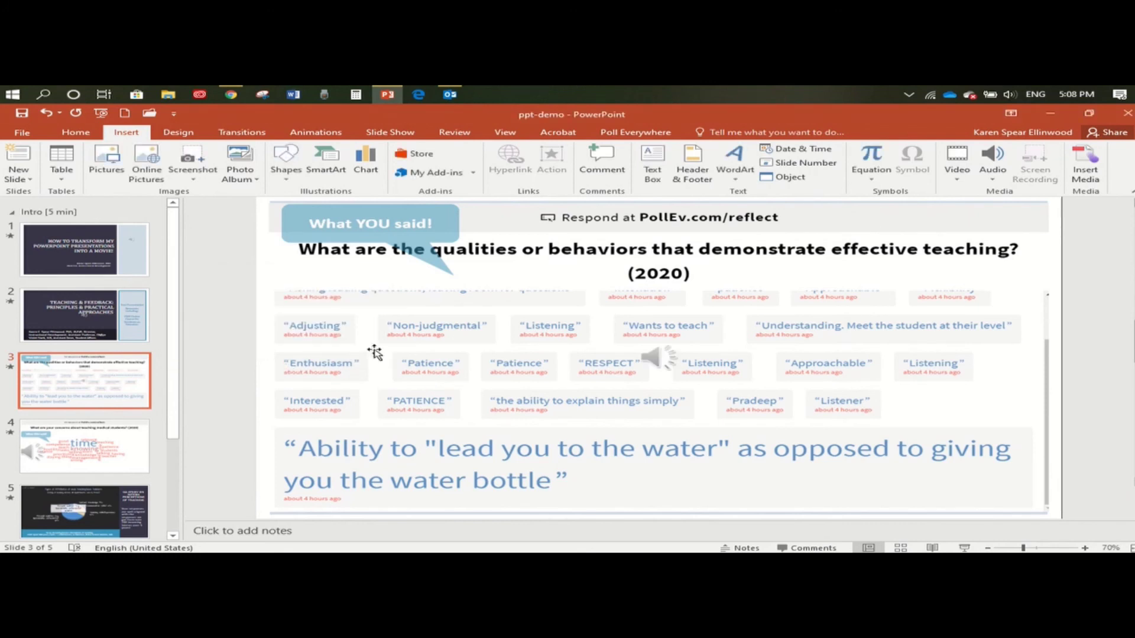
Place the narration's speaker icon in the slide's top-right corner and reselect it.
{"action": "mouse_move", "coordinate": [654, 359]}
{"action": "left_click_drag", "start_coordinate": [656, 358], "coordinate": [732, 410]}
{"action": "left_click_drag", "start_coordinate": [768, 377], "coordinate": [863, 222]}
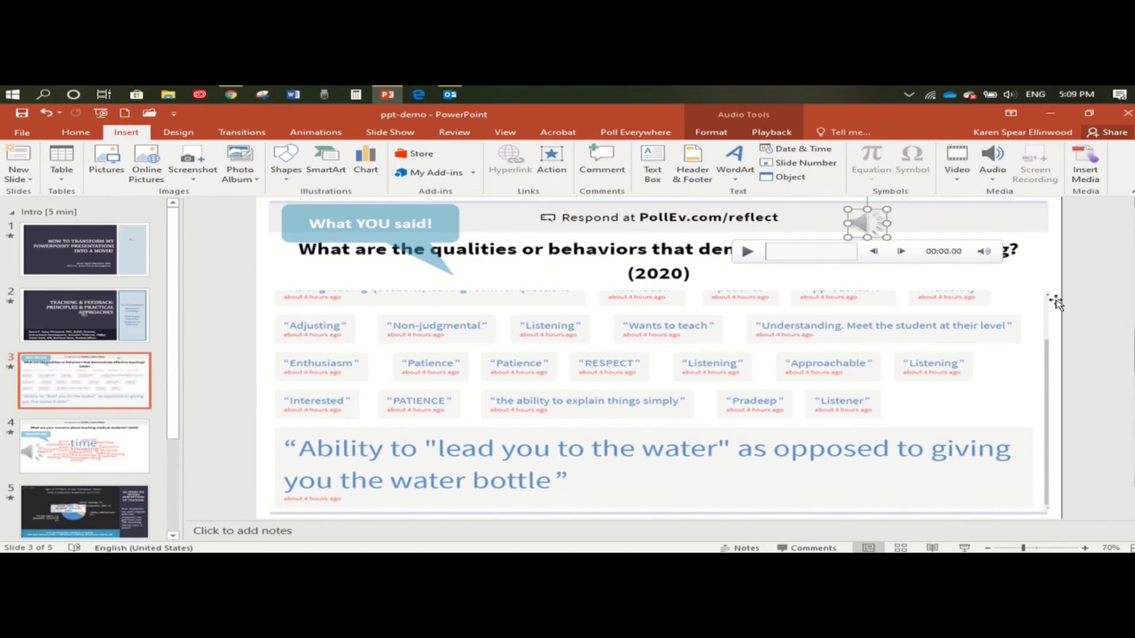
{"action": "left_click", "coordinate": [1085, 316]}
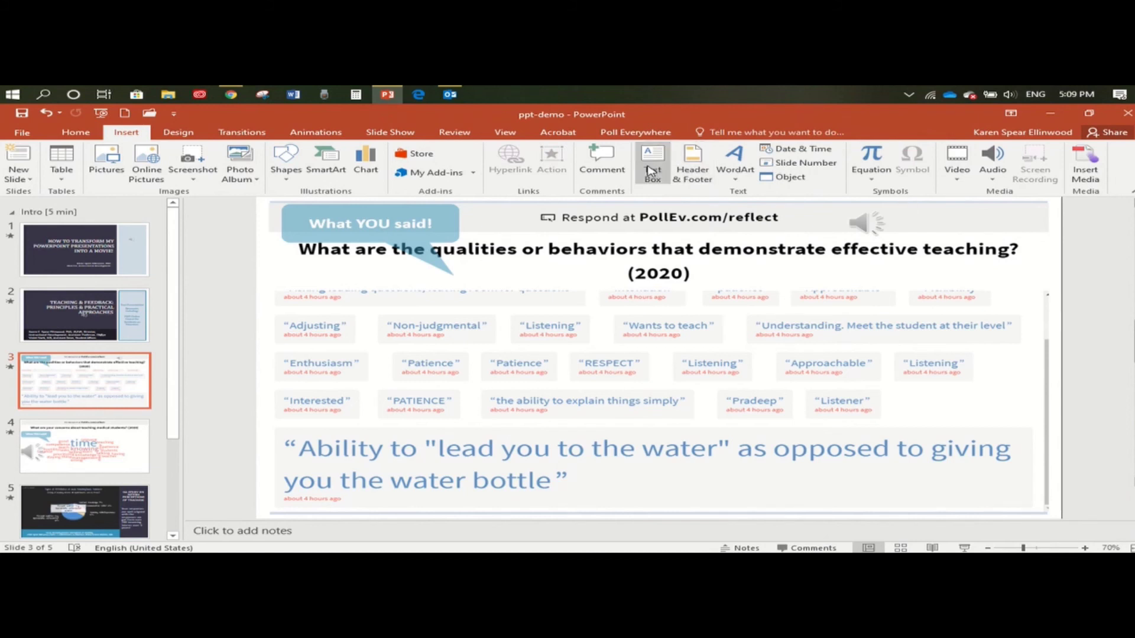
{"action": "mouse_move", "coordinate": [860, 224]}
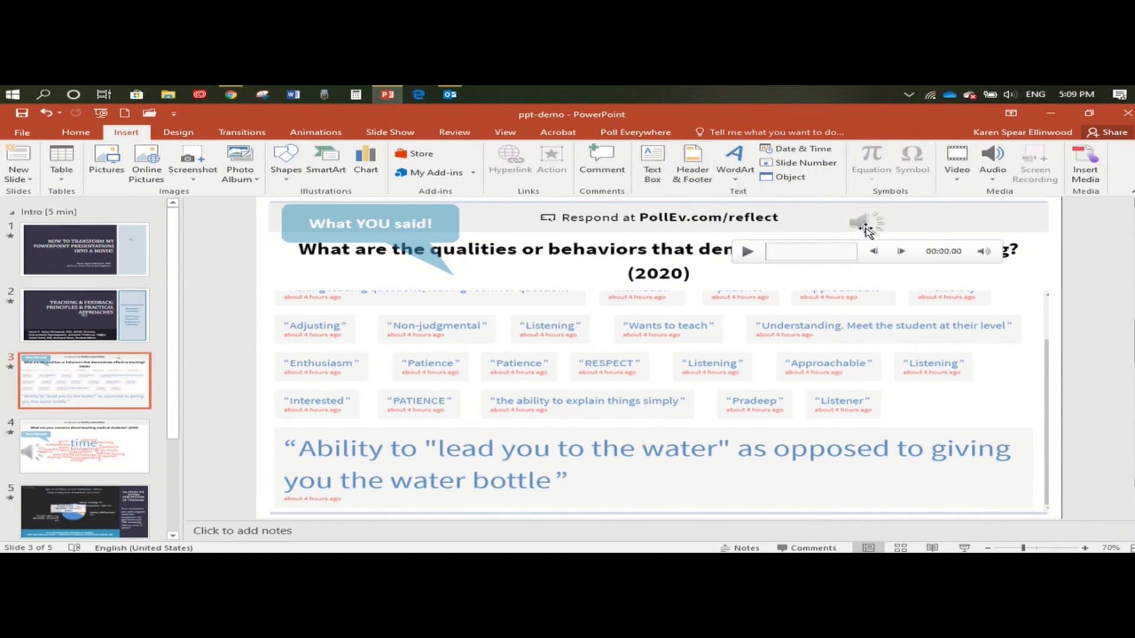
{"action": "left_click", "coordinate": [867, 230]}
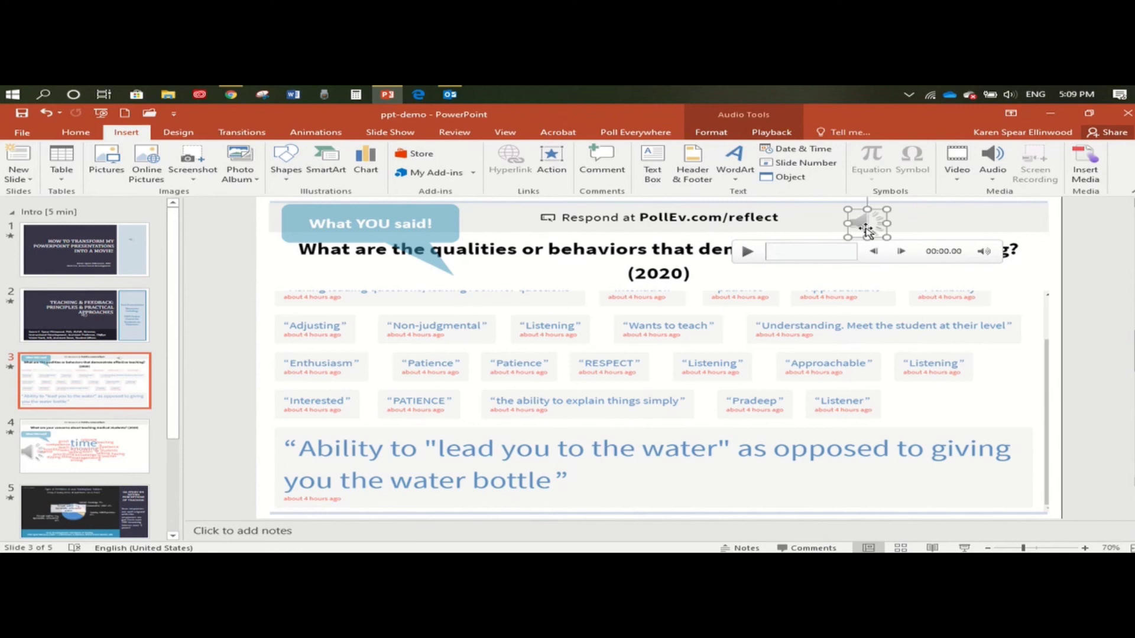
Set the slide3 narration to Play in Background with Loop until Stopped turned off.
{"action": "left_click", "coordinate": [772, 132]}
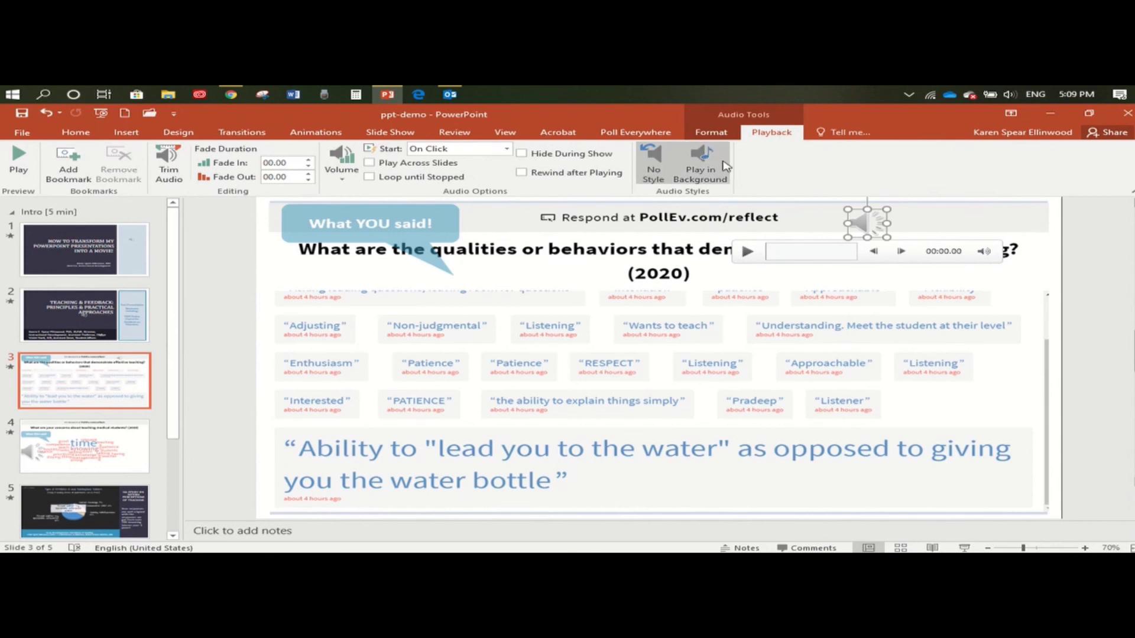
{"action": "left_click", "coordinate": [717, 167]}
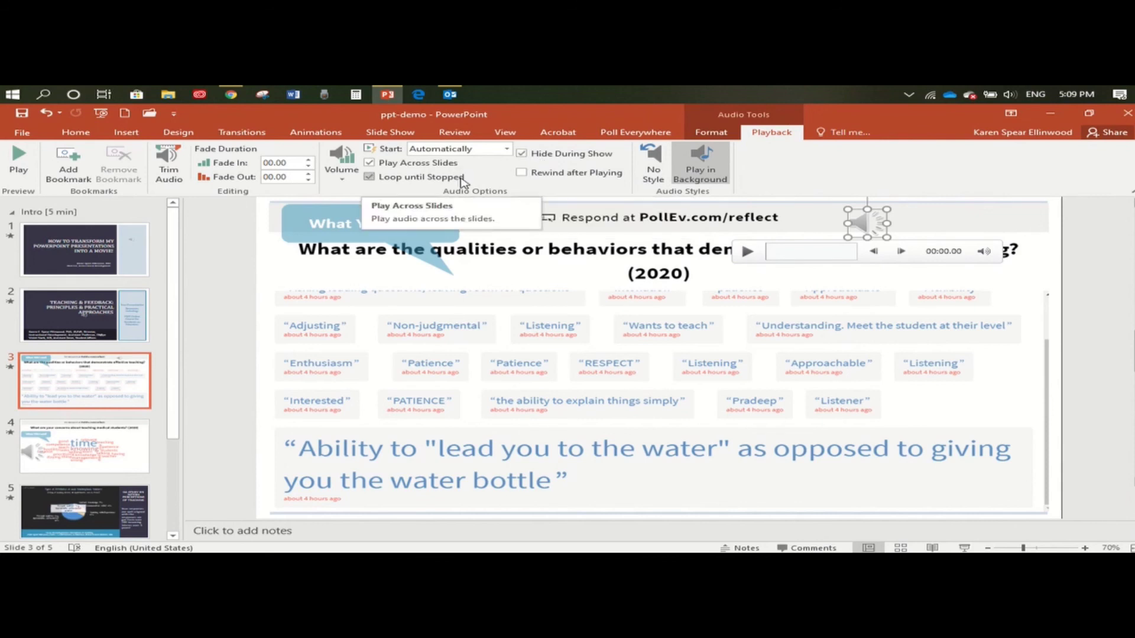
{"action": "left_click", "coordinate": [369, 178]}
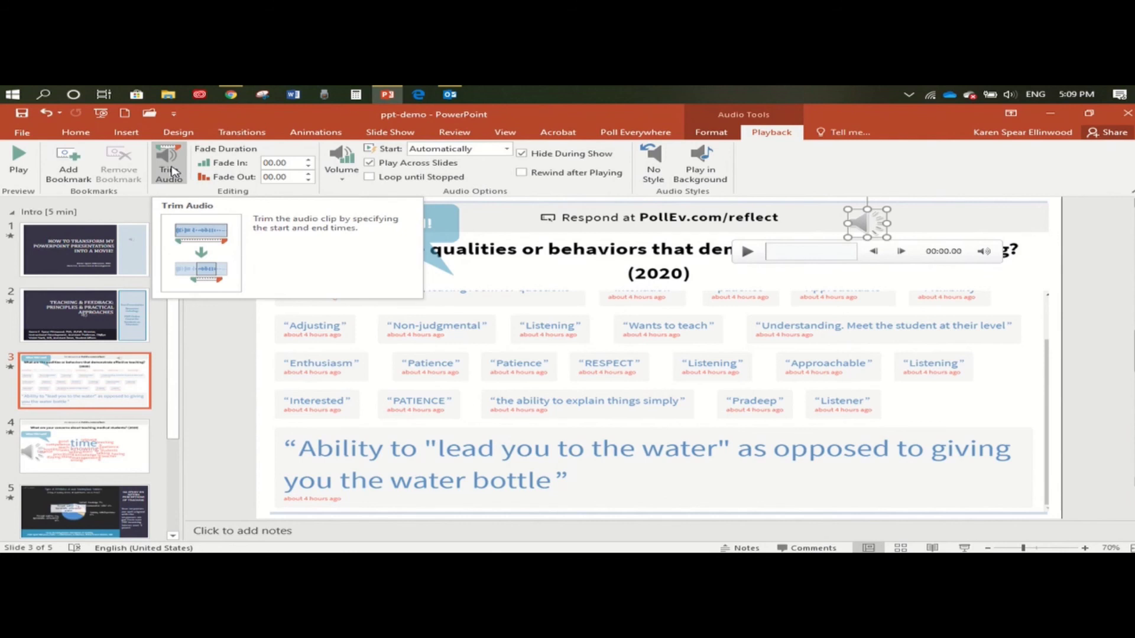
Trim the narration to start at 00:06.831 and end at 00:20.093.
{"action": "left_click", "coordinate": [169, 171]}
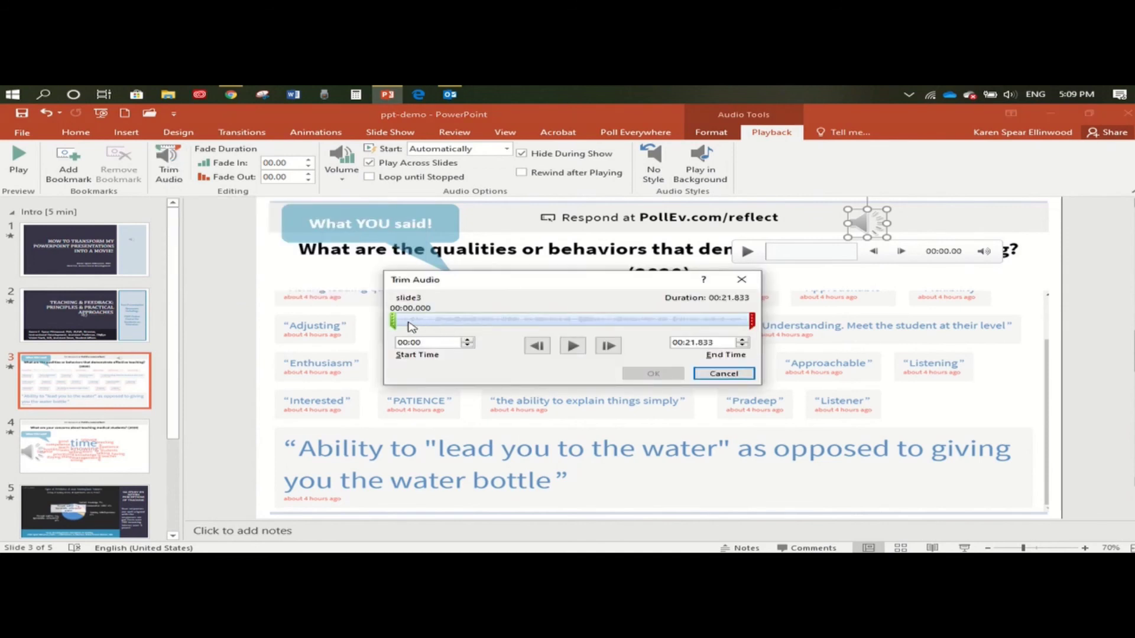
{"action": "mouse_move", "coordinate": [393, 321]}
{"action": "left_mouse_down"}
{"action": "mouse_move", "coordinate": [555, 320]}
{"action": "mouse_move", "coordinate": [503, 320]}
{"action": "left_mouse_up"}
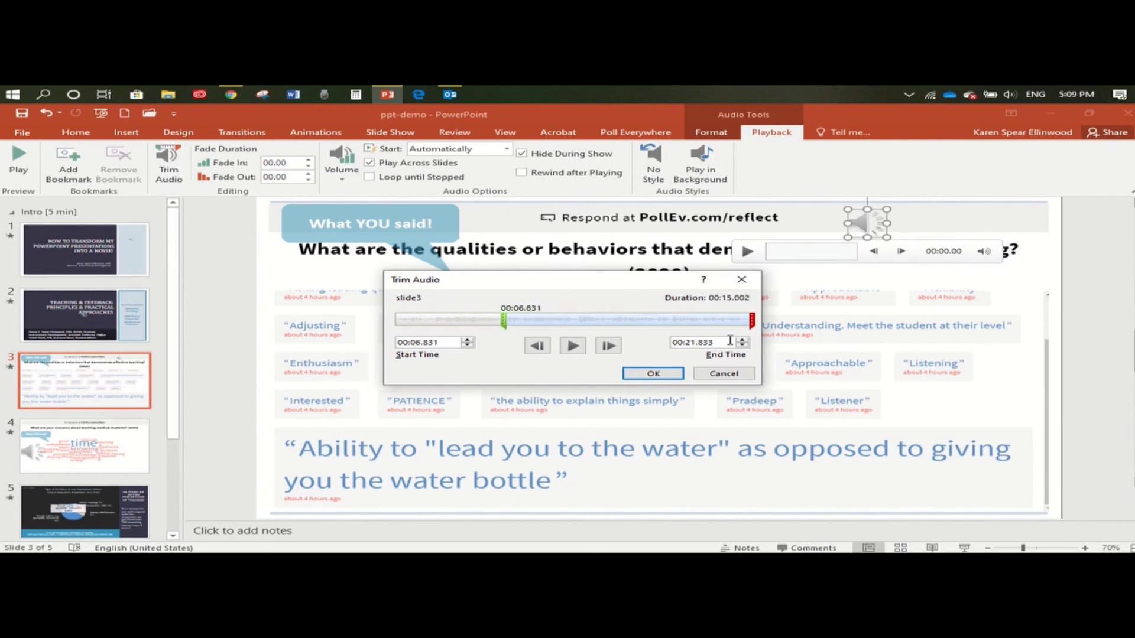
{"action": "left_click_drag", "start_coordinate": [752, 322], "coordinate": [724, 321]}
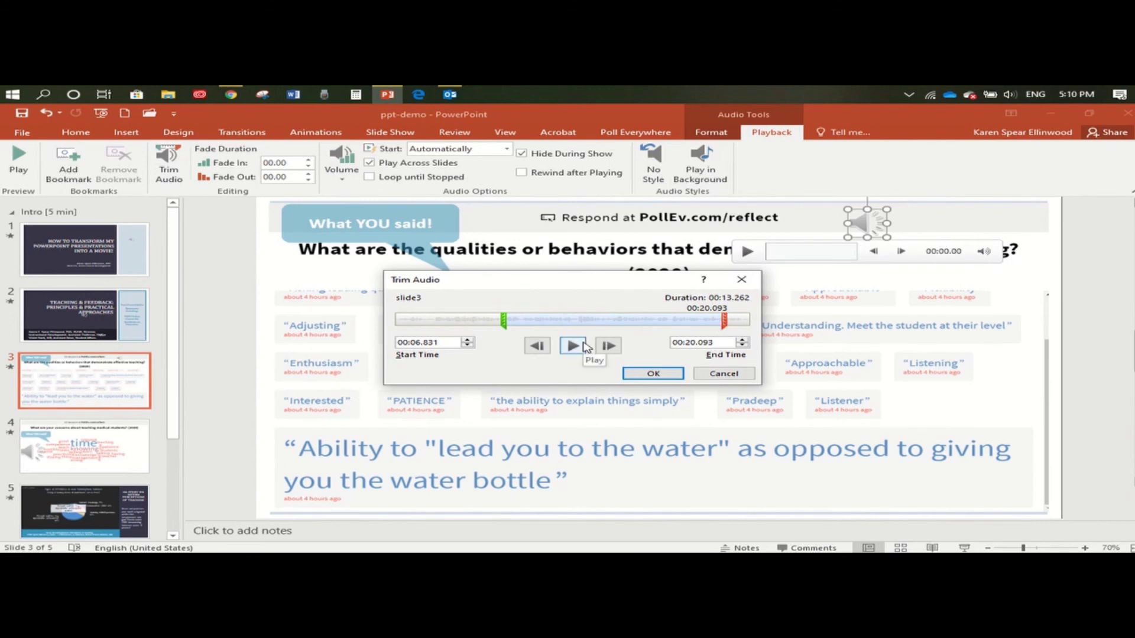
{"action": "left_click", "coordinate": [643, 377]}
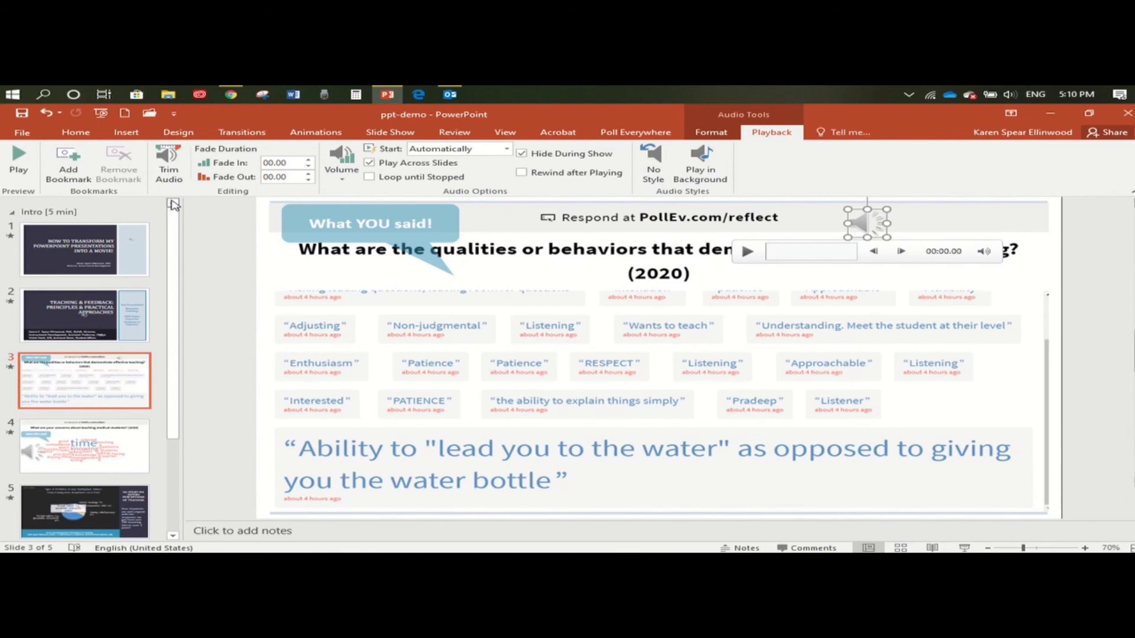
Apply the Fade transition to slide 3.
{"action": "left_click", "coordinate": [262, 136]}
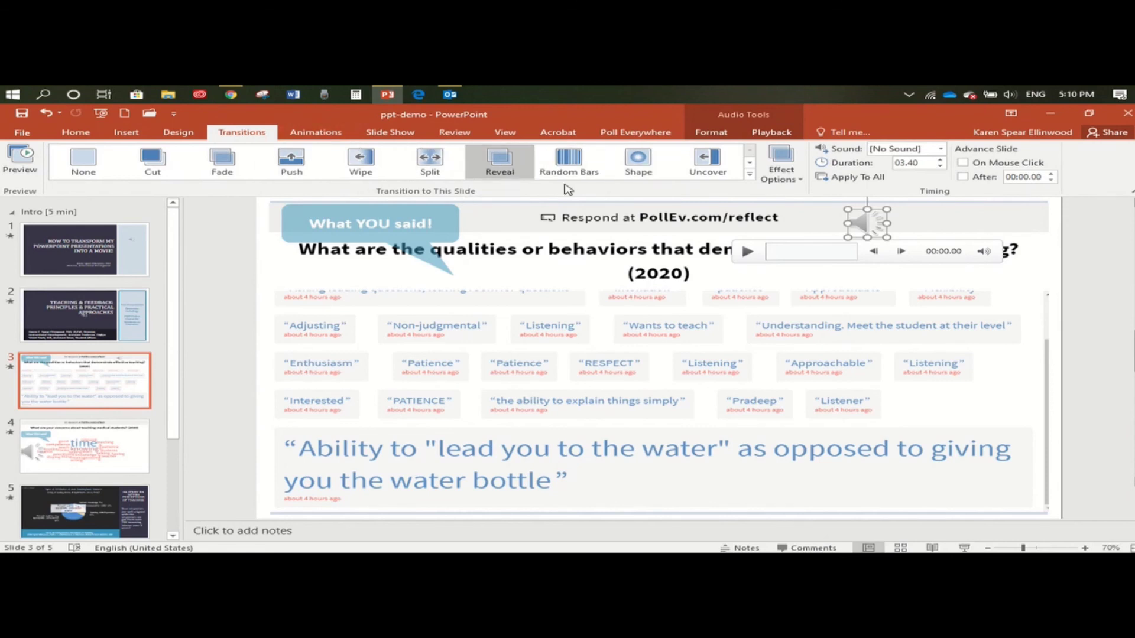
{"action": "left_click", "coordinate": [749, 174]}
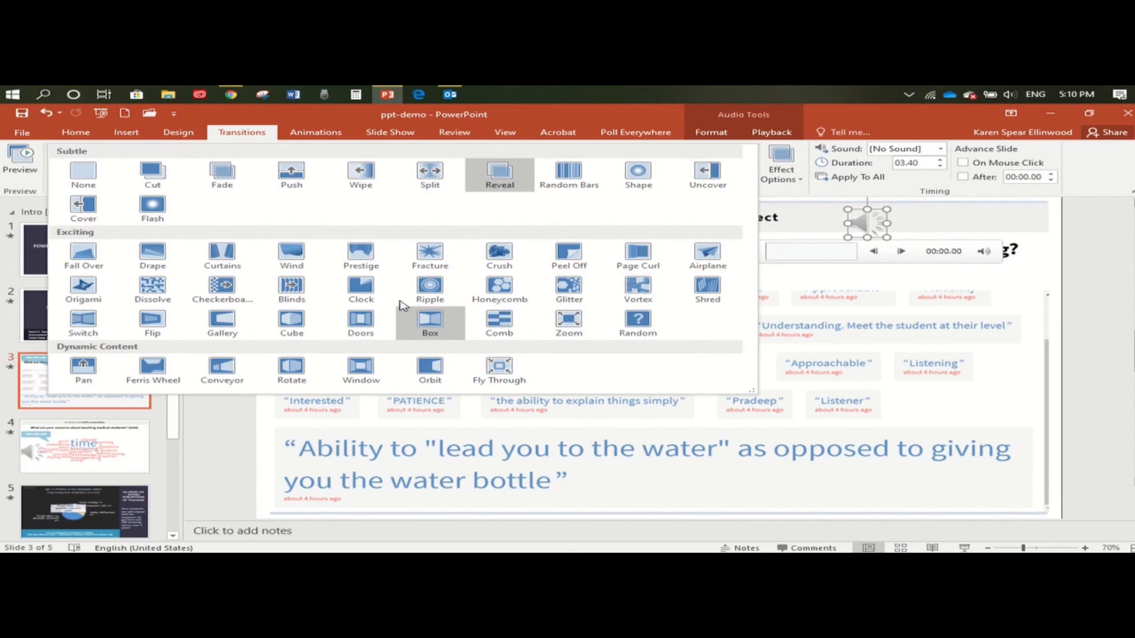
{"action": "left_click", "coordinate": [220, 177]}
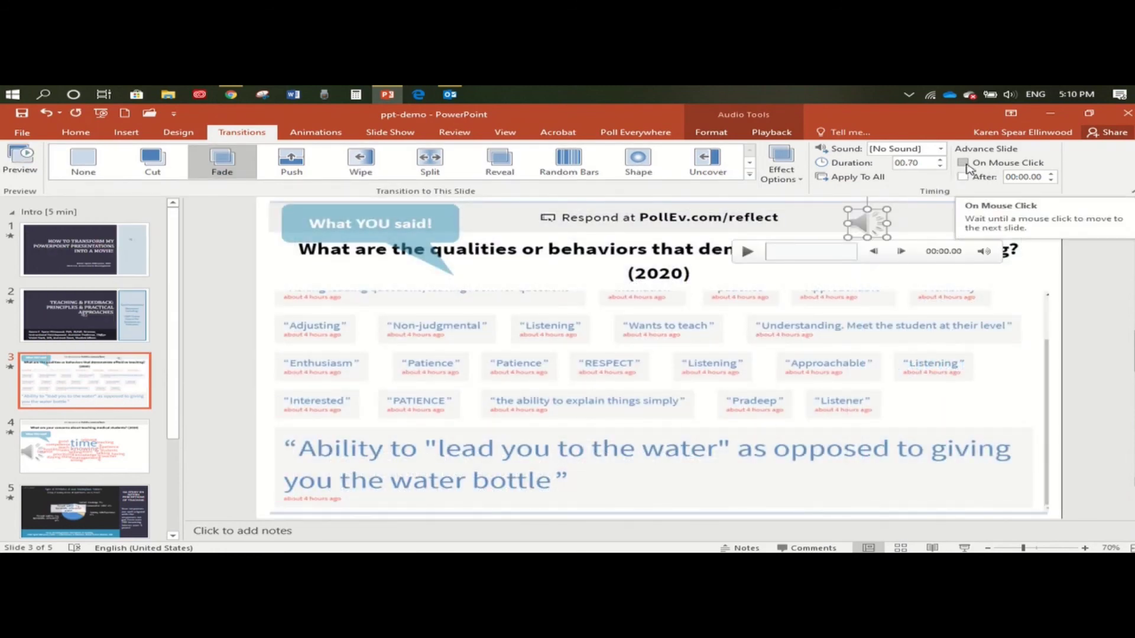
Set slide 3 to advance automatically after 14 seconds instead of on click.
{"action": "left_click", "coordinate": [965, 166]}
{"action": "left_click", "coordinate": [964, 165]}
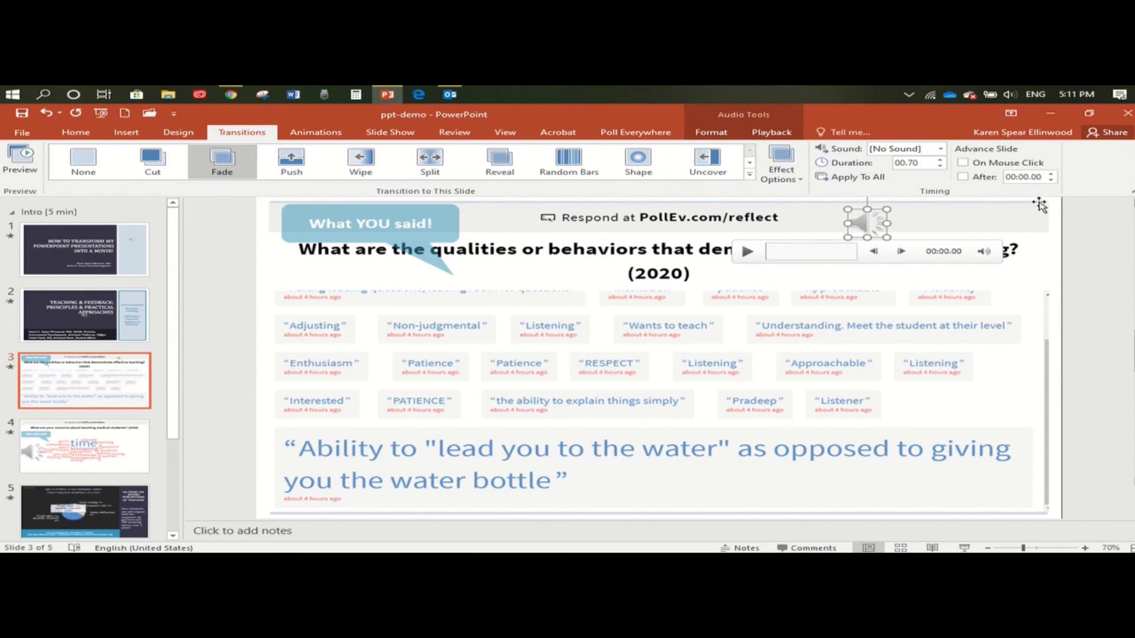
{"action": "left_click", "coordinate": [967, 181]}
{"action": "left_click", "coordinate": [1022, 178]}
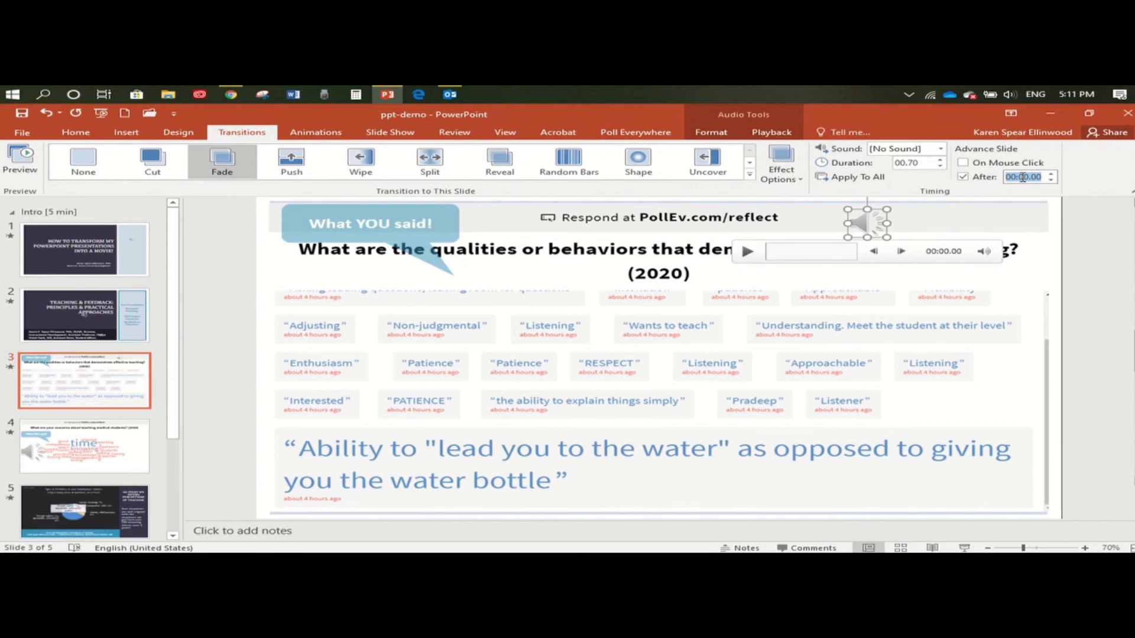
{"action": "type", "text": "14"}
{"action": "key", "text": "Return"}
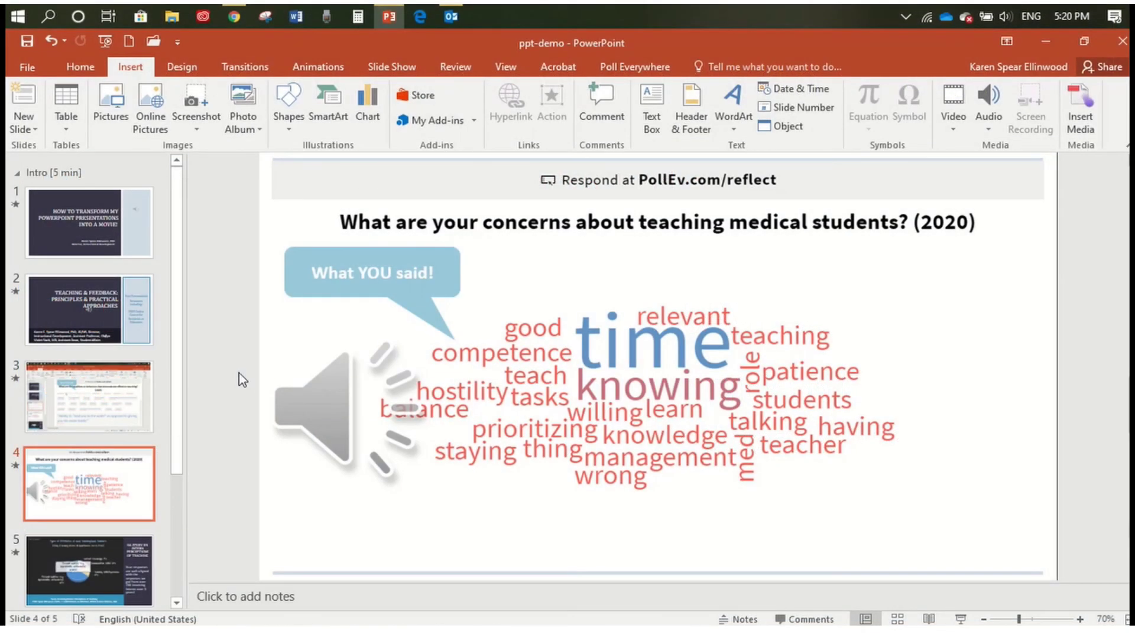
Verify slide 4's automatic narration and 00:17.20 auto-advance, then save the deck.
{"action": "left_click", "coordinate": [314, 405]}
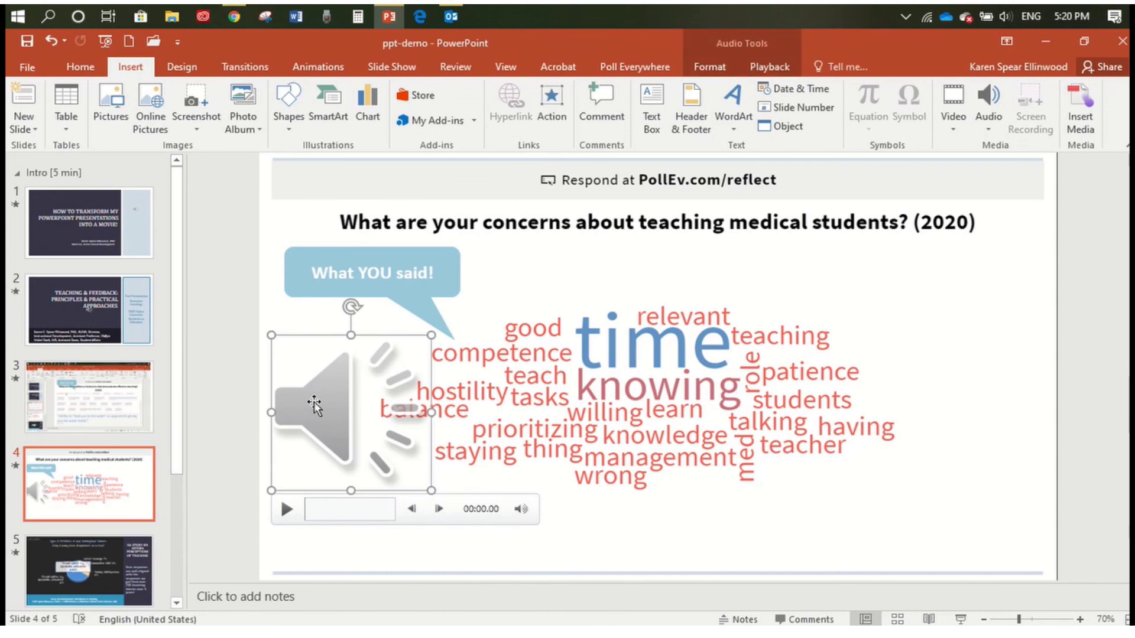
{"action": "left_click", "coordinate": [778, 66]}
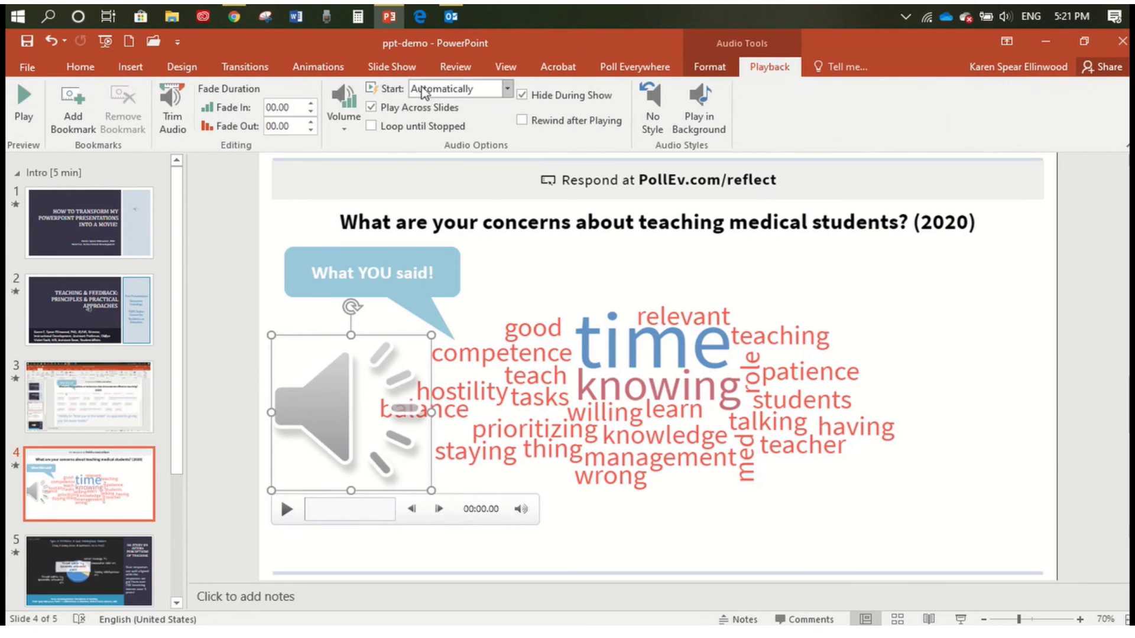
{"action": "left_click", "coordinate": [253, 68]}
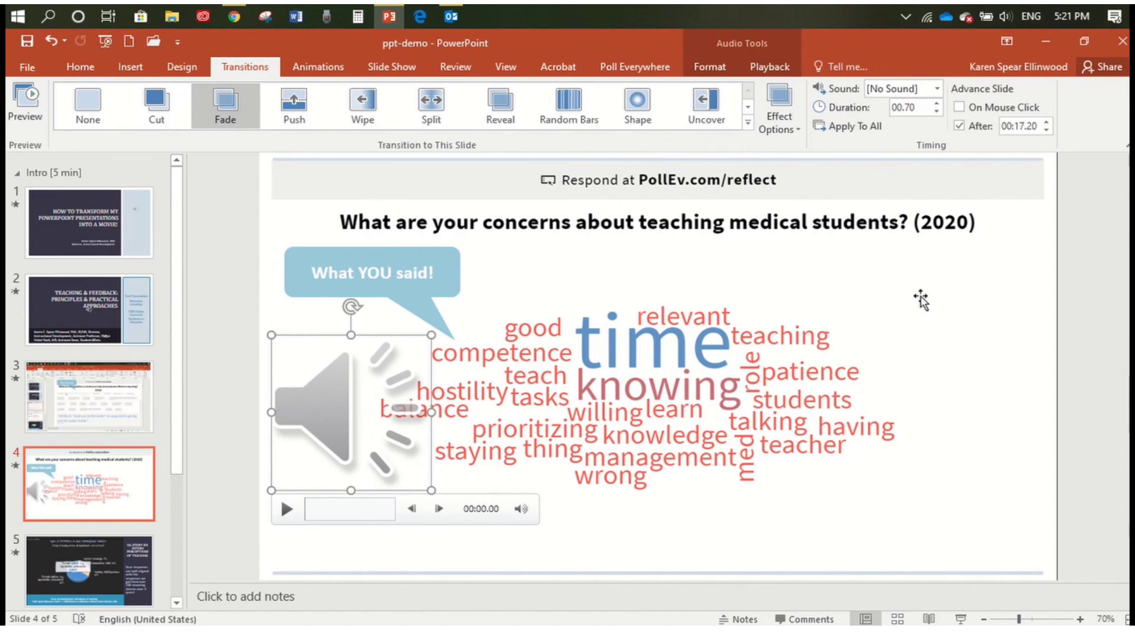
{"action": "left_click", "coordinate": [246, 269]}
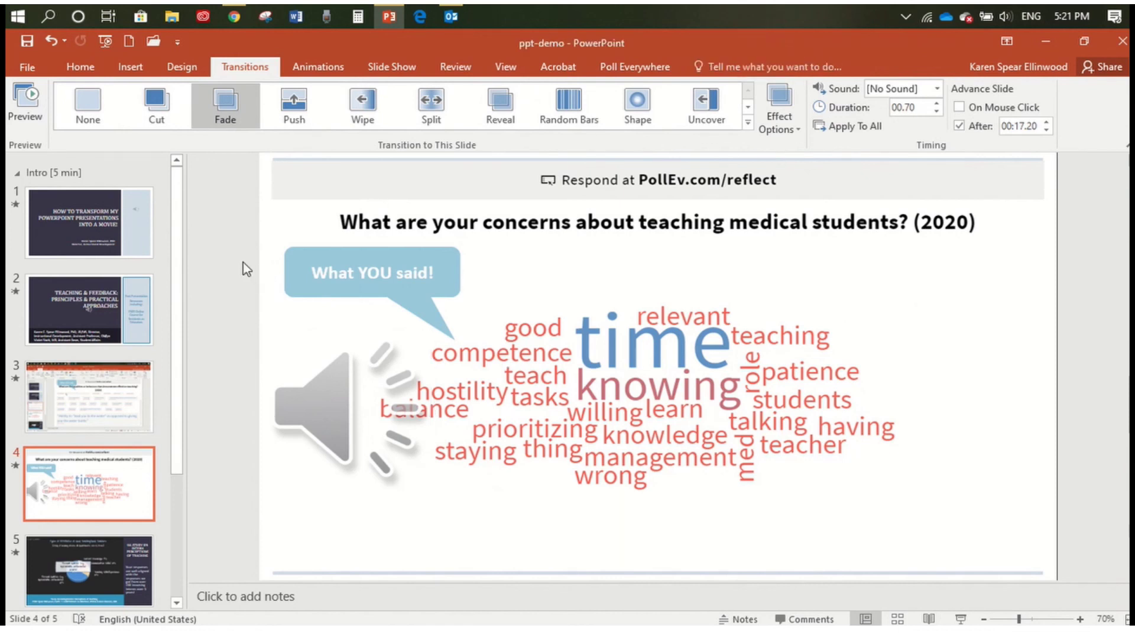
{"action": "left_click", "coordinate": [27, 43]}
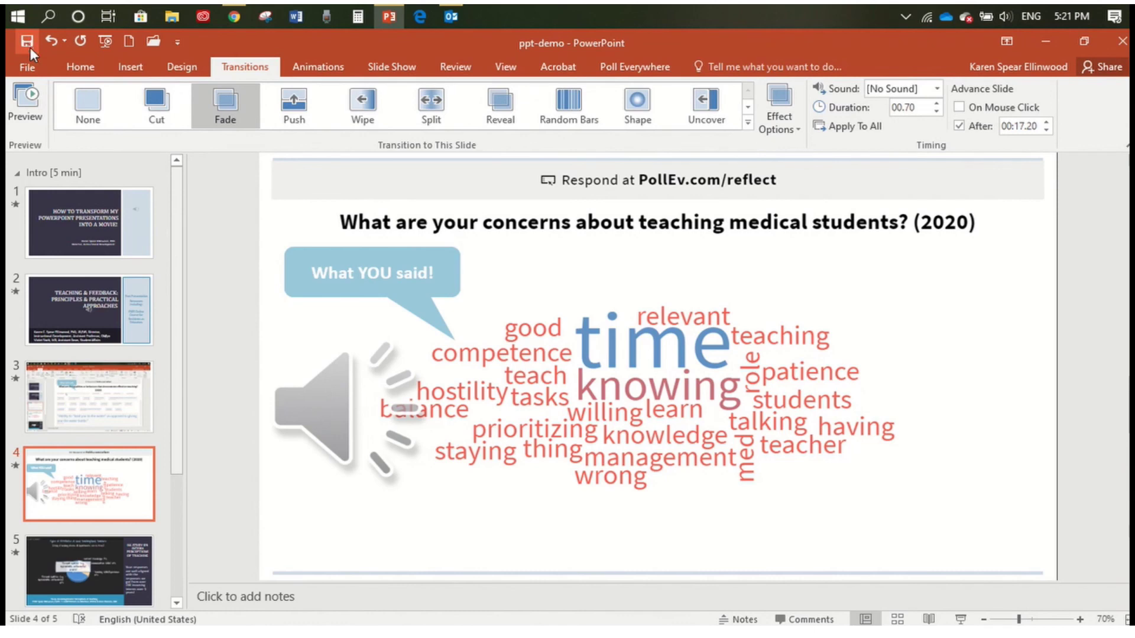
Show the Compress Media quality options on ppt-demo's File Info page.
{"action": "left_click", "coordinate": [37, 68]}
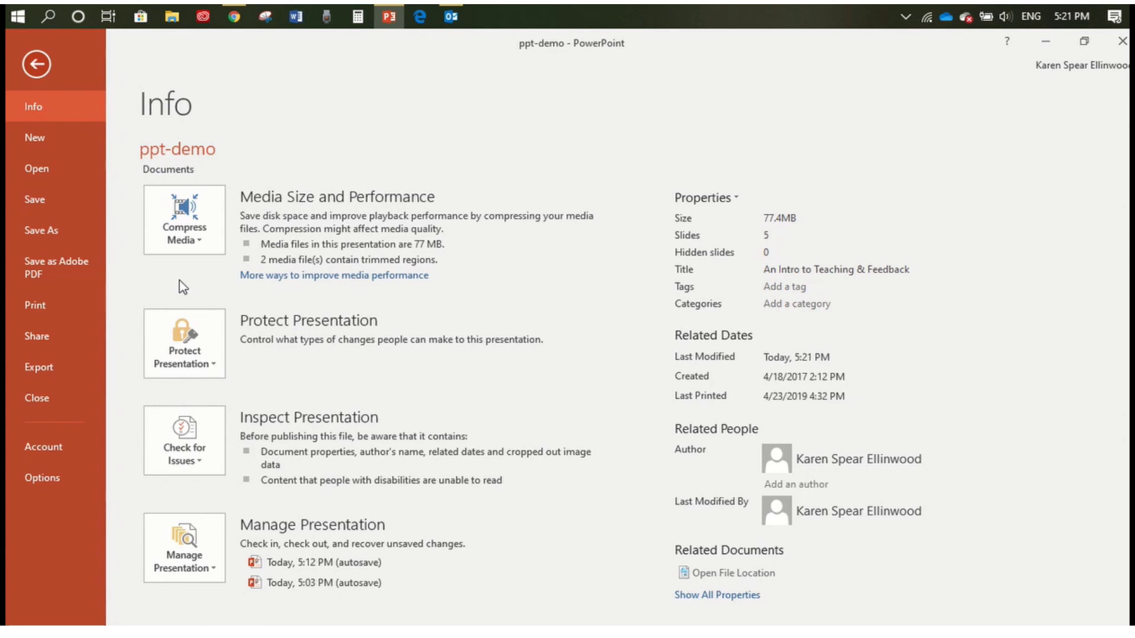
{"action": "left_click", "coordinate": [202, 234]}
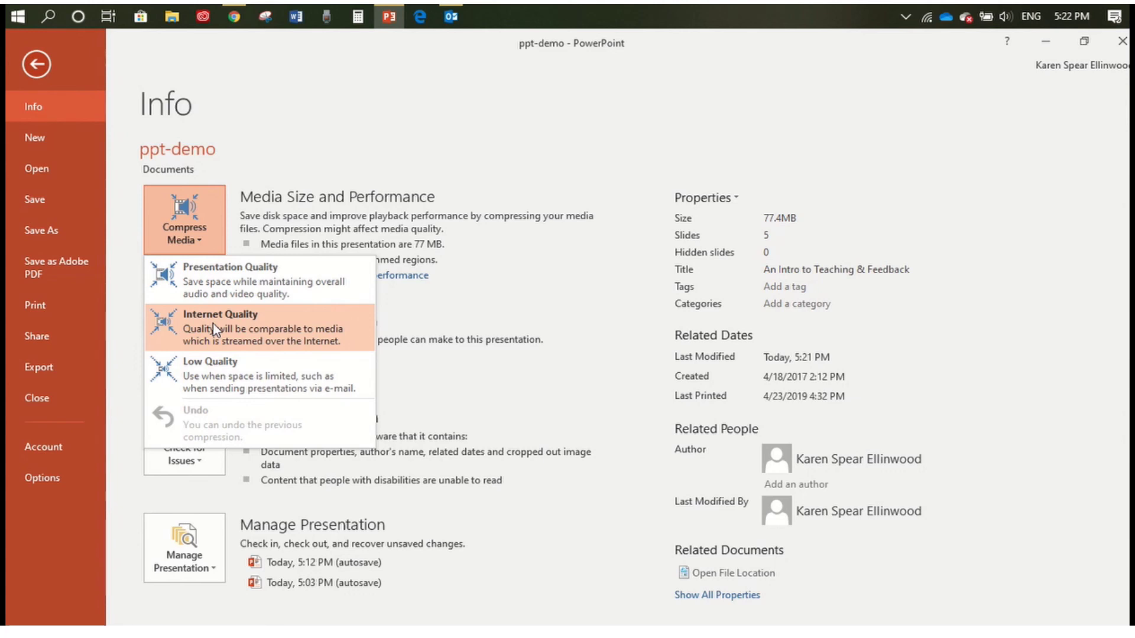
Compress the media to Internet Quality, shrinking it from 77 MB to 68 MB.
{"action": "left_click", "coordinate": [214, 324]}
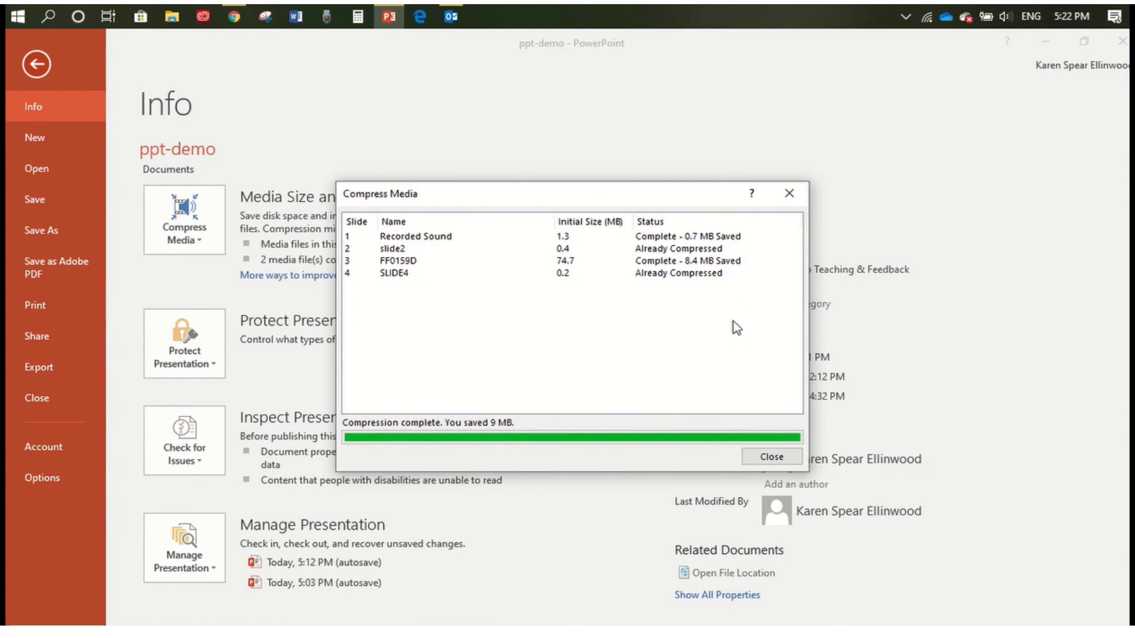
{"action": "left_click", "coordinate": [771, 458]}
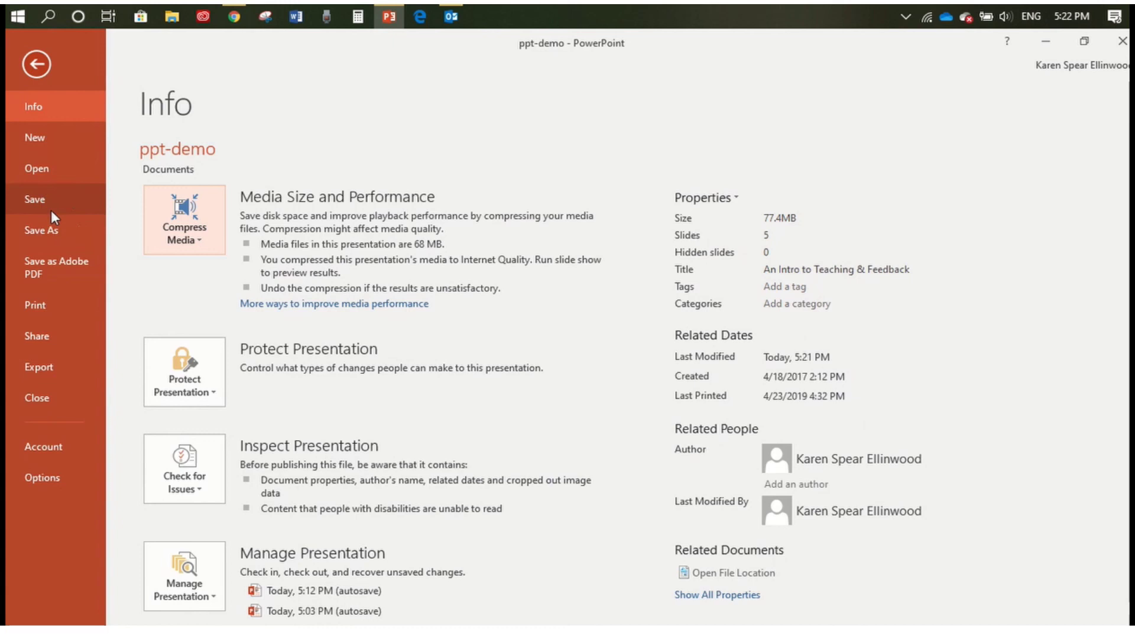
Save the deck to Documents as an MPEG-4 Video named ppt-demo.
{"action": "left_click", "coordinate": [55, 230]}
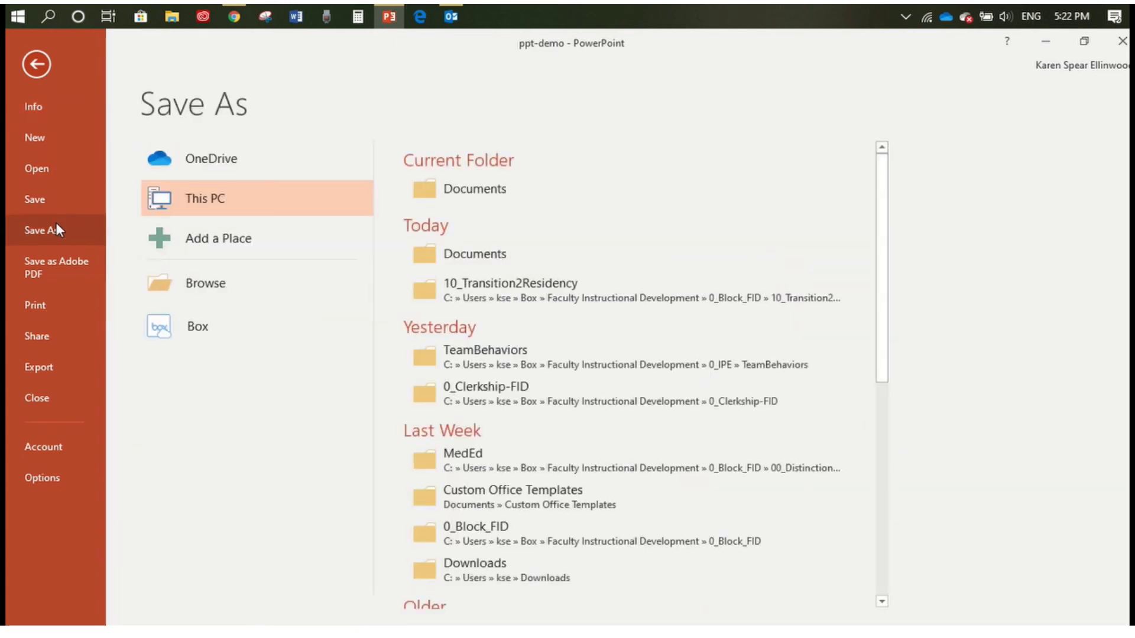
{"action": "left_click", "coordinate": [457, 200]}
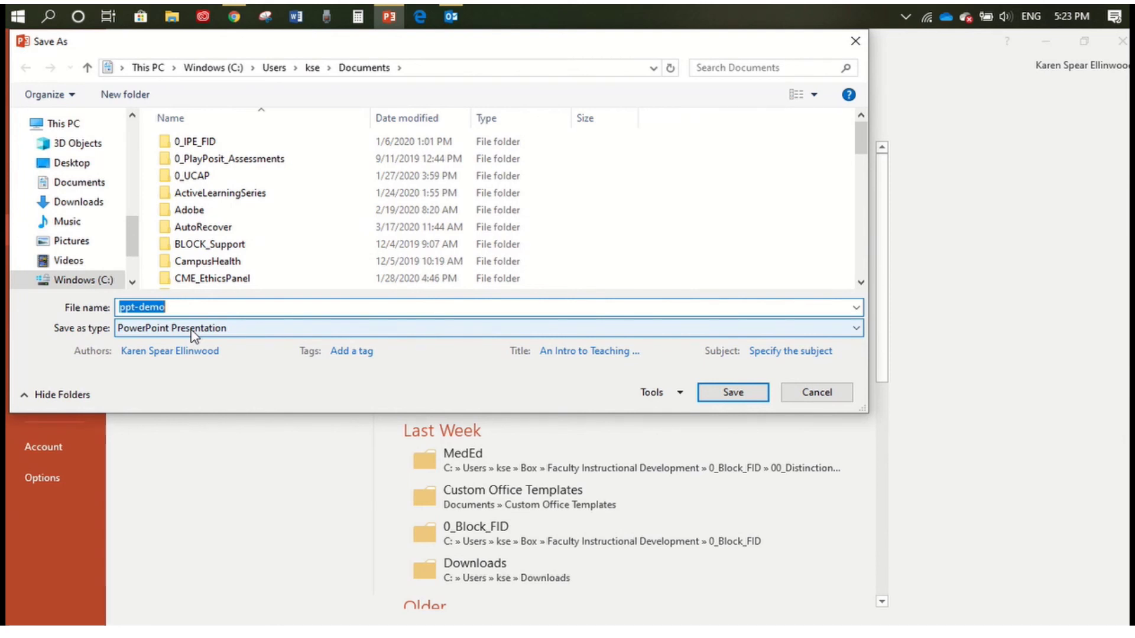
{"action": "left_click", "coordinate": [195, 332]}
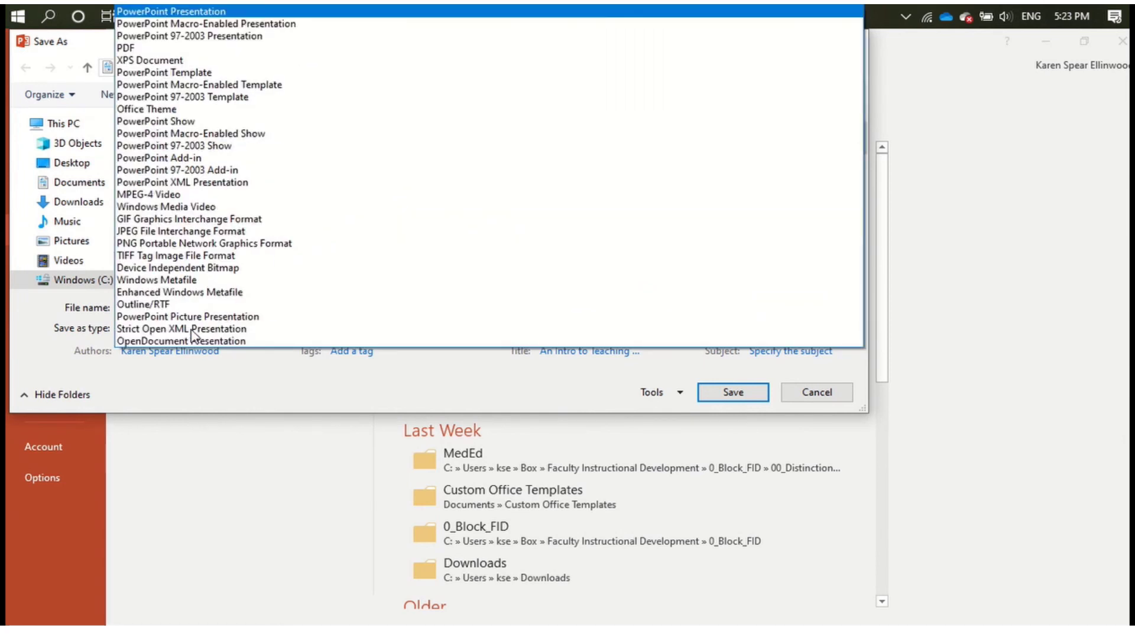
{"action": "left_click", "coordinate": [184, 197]}
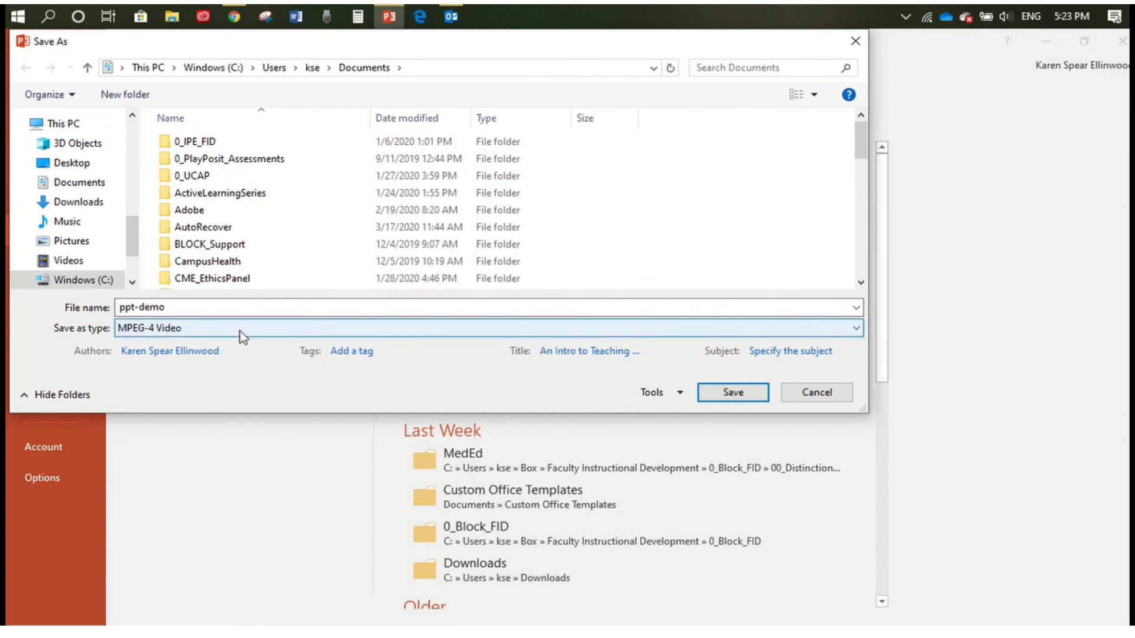
{"action": "left_click", "coordinate": [749, 400]}
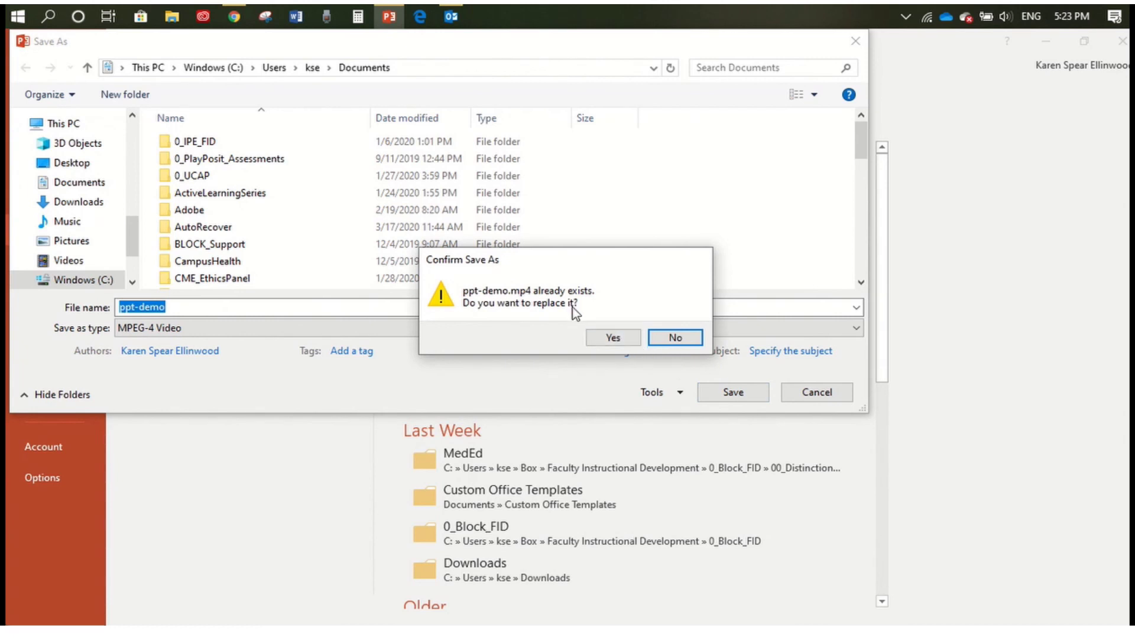
Overwrite the existing ppt-demo.mp4 so PowerPoint starts creating the video.
{"action": "left_click", "coordinate": [612, 339]}
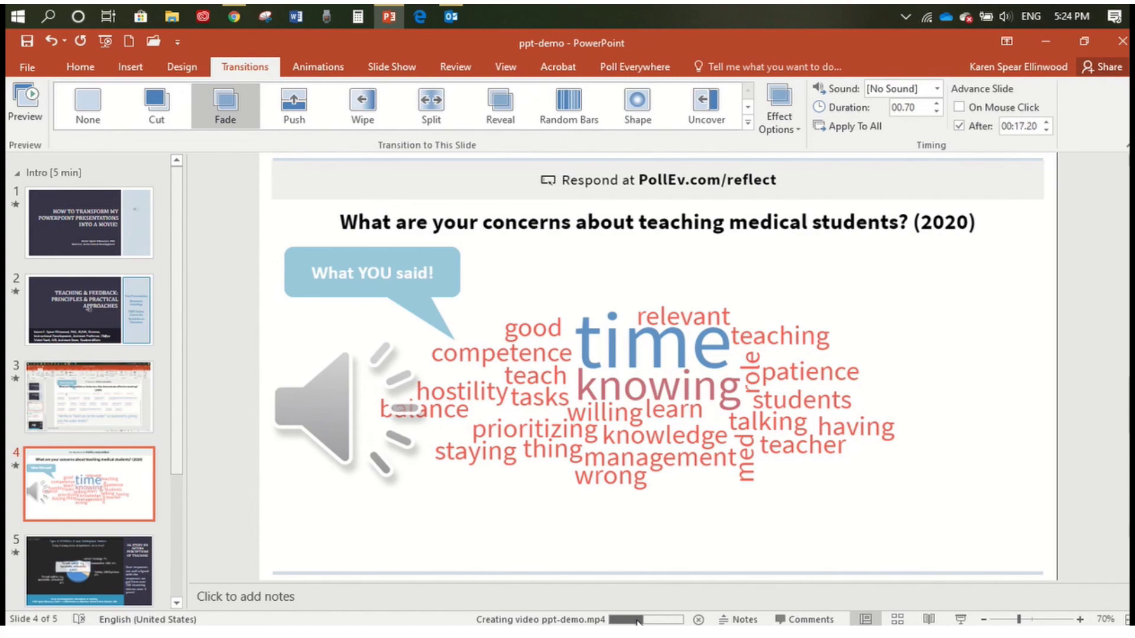
{"action": "mouse_move", "coordinate": [562, 12]}
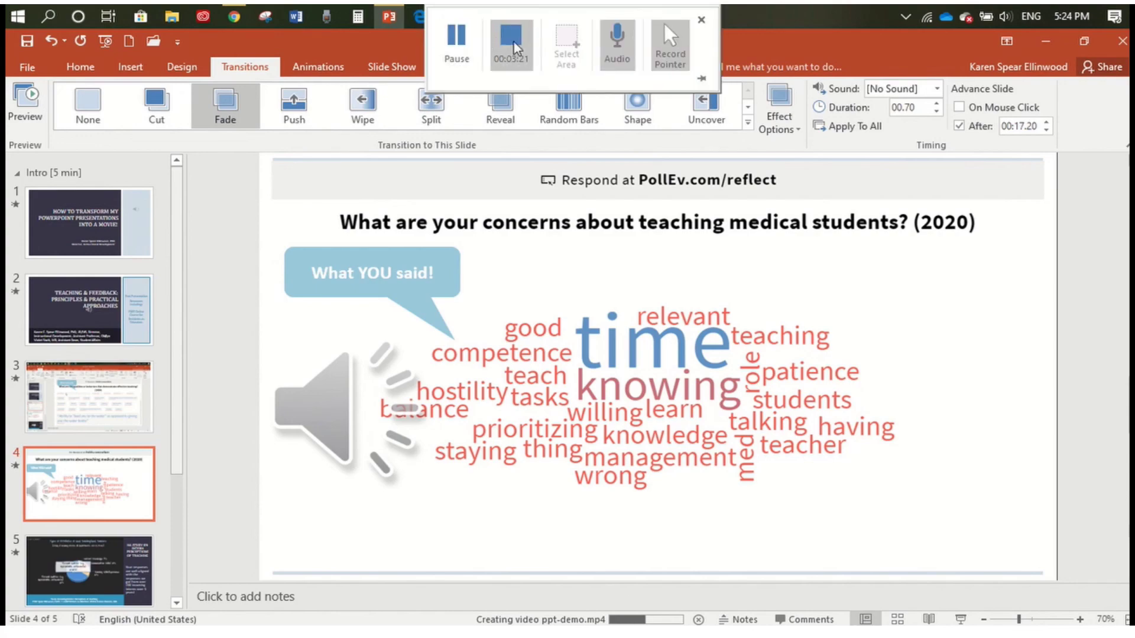